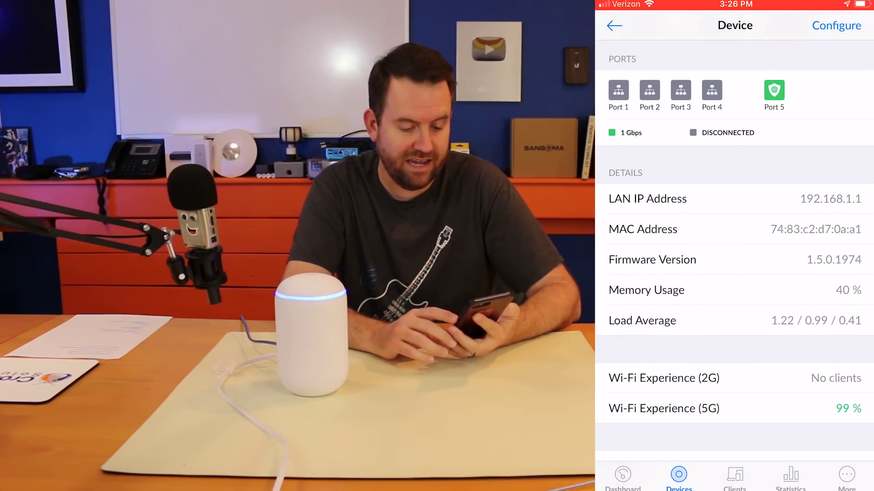
- Turn the Dream Machine's LED off and save the change
scroll(735, 250, down, 4)
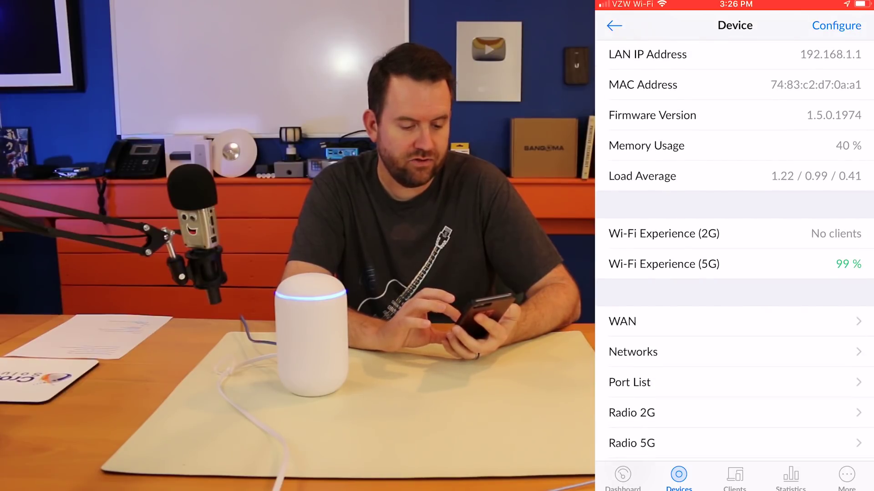
scroll(734, 250, down, 3)
scroll(734, 251, up, 8)
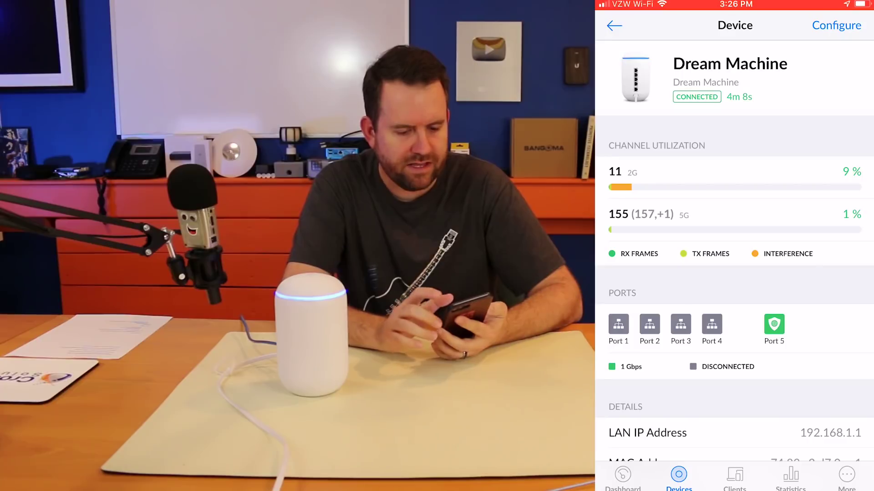
click(836, 25)
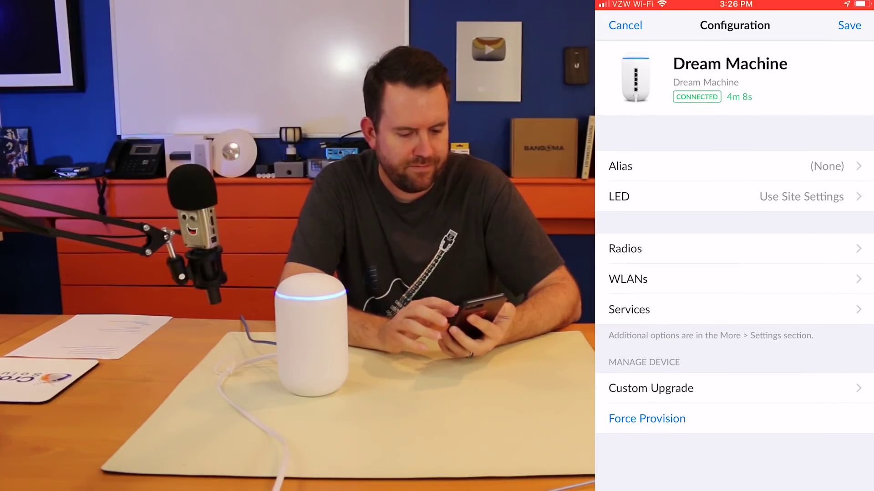
click(734, 197)
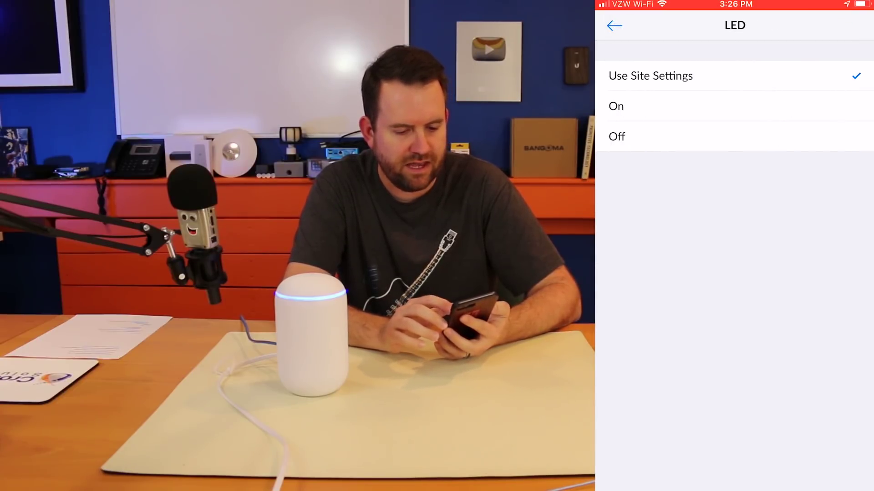
click(617, 136)
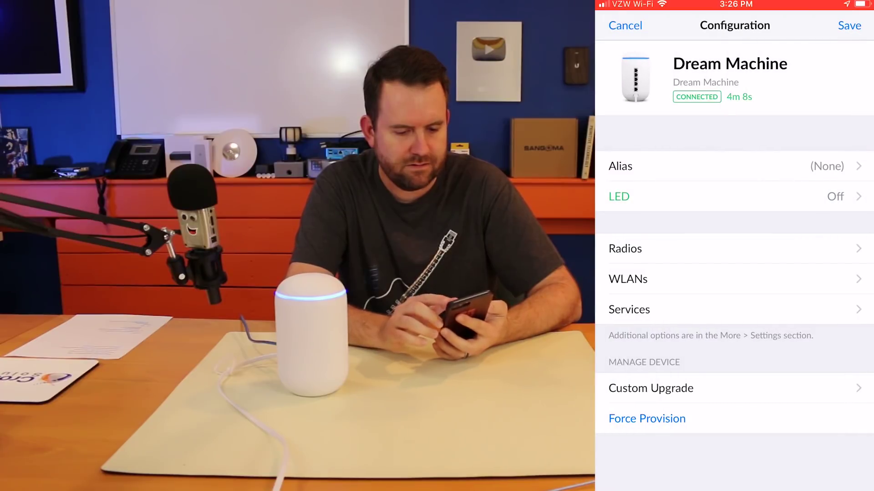
click(849, 26)
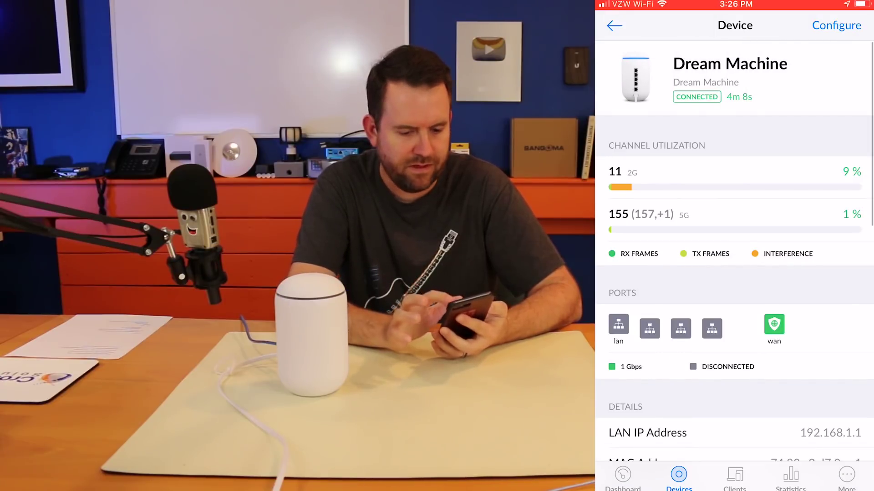
- Set the LED back to Use Site Settings, save, and close the configuration
click(837, 25)
click(734, 196)
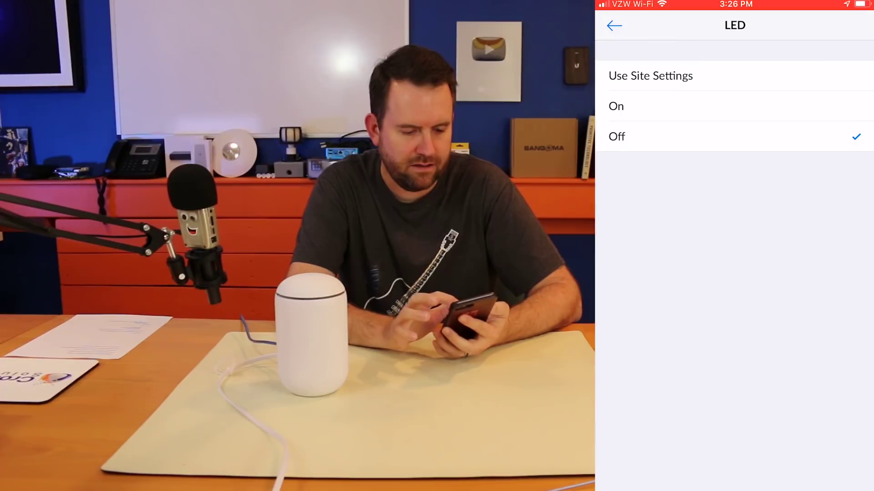
click(651, 76)
click(849, 25)
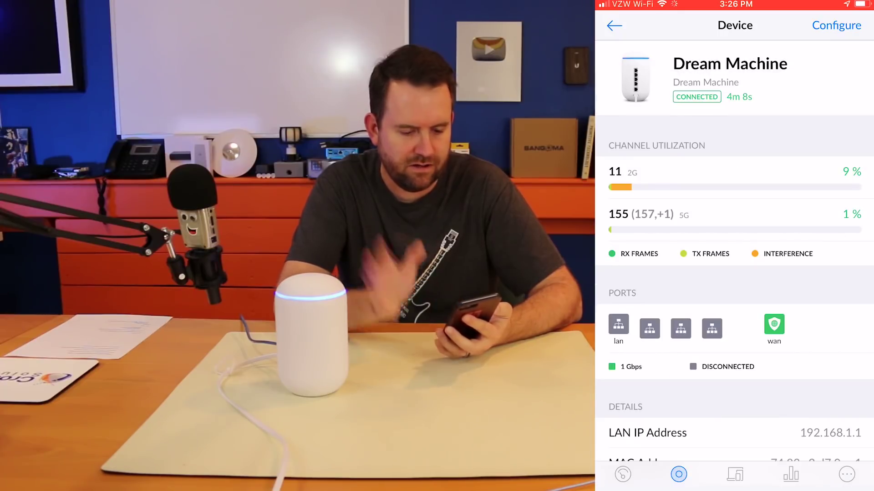
click(837, 26)
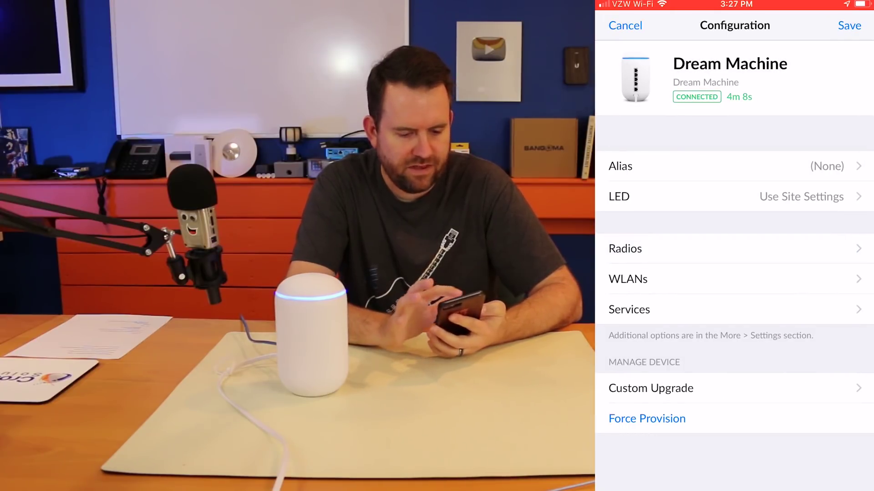
click(625, 25)
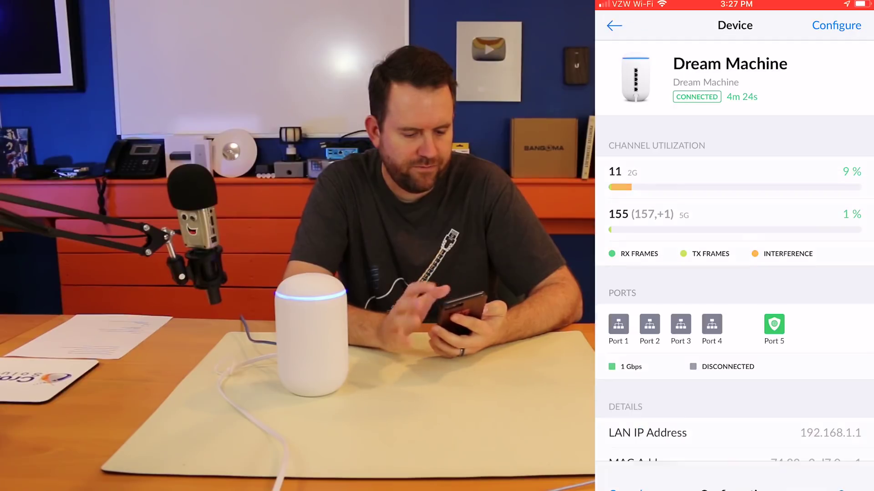
scroll(734, 250, down, 1)
scroll(734, 250, down, 10)
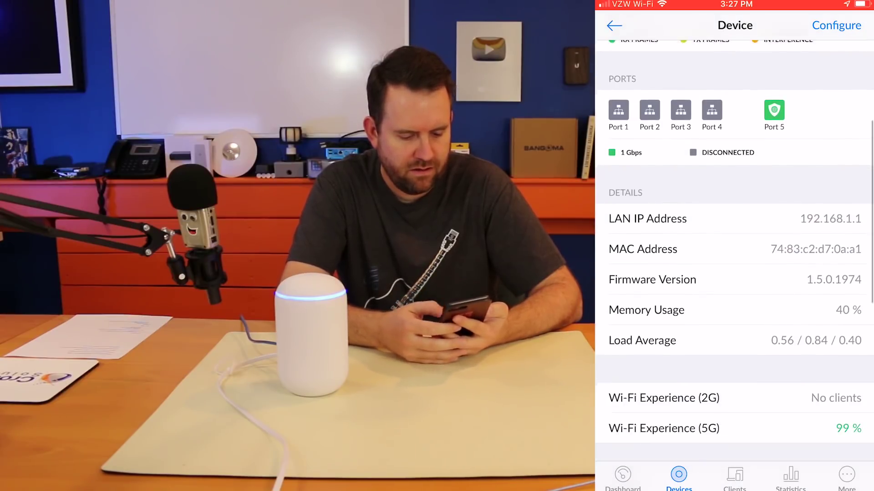
scroll(734, 250, up, 10)
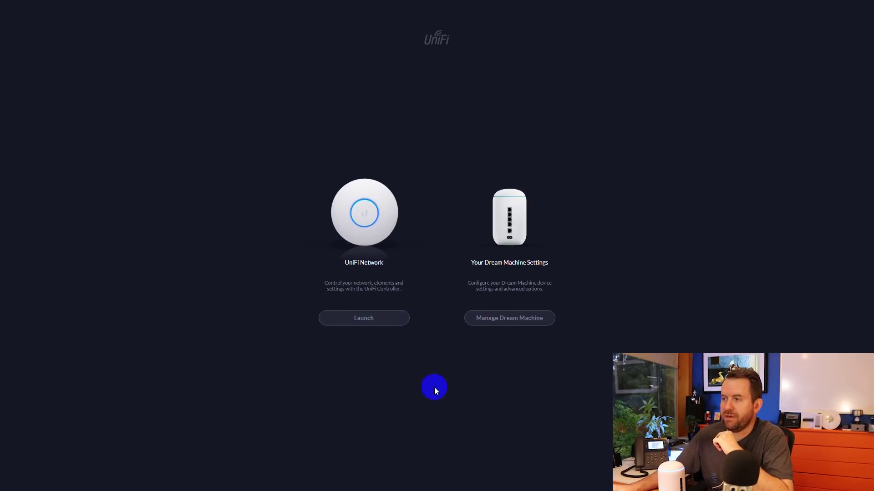
- Choose Manage Dream Machine on the UniFi start page to reach its sign-in page
click(356, 213)
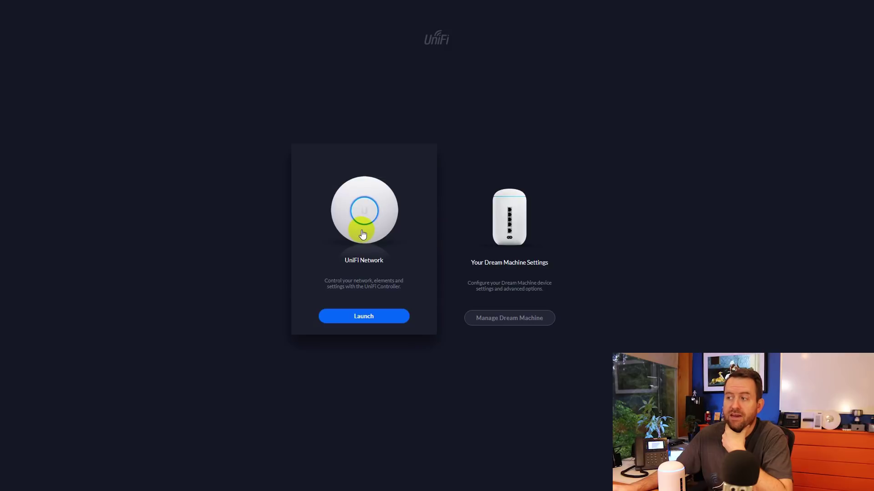
click(516, 250)
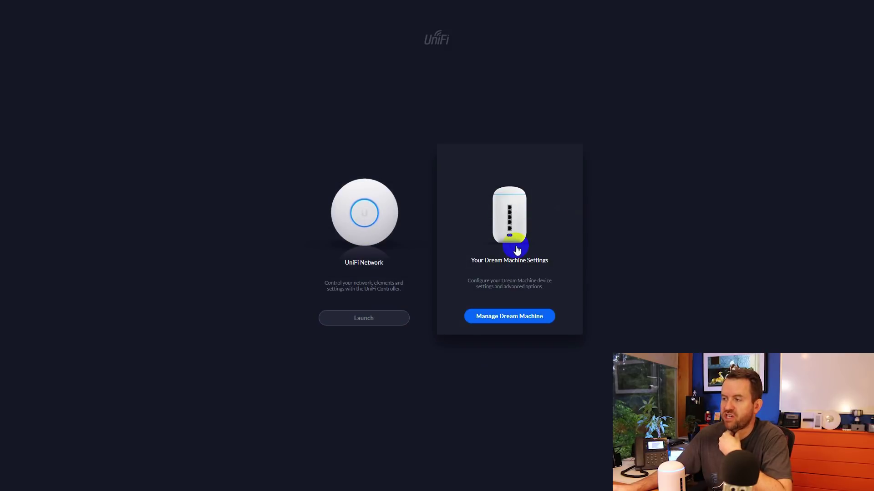
click(506, 316)
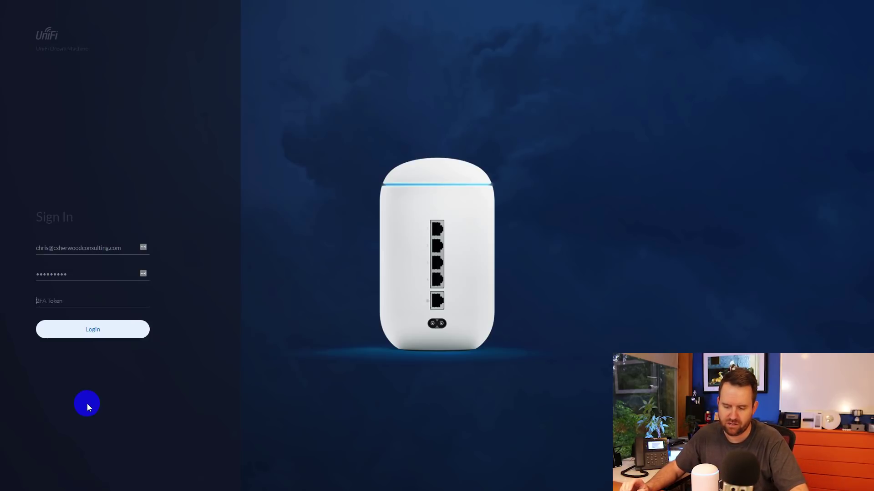
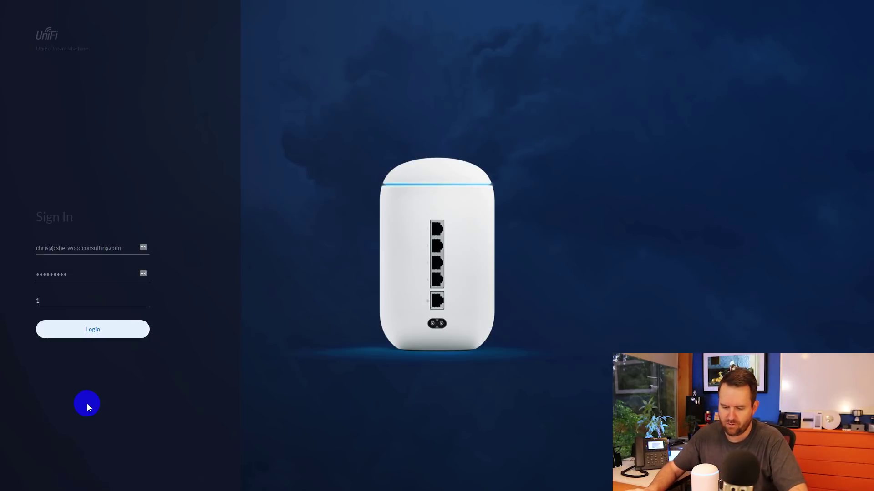
- Enter the two-factor token and log in to the portal
click(93, 329)
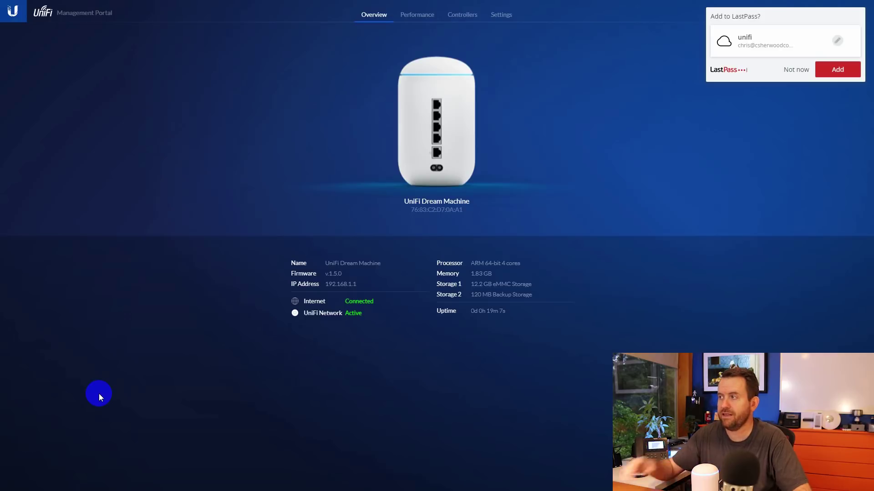
- Dismiss the LastPass prompt, check Performance, and highlight UniFi Network 5.12.22 under Controllers
click(837, 69)
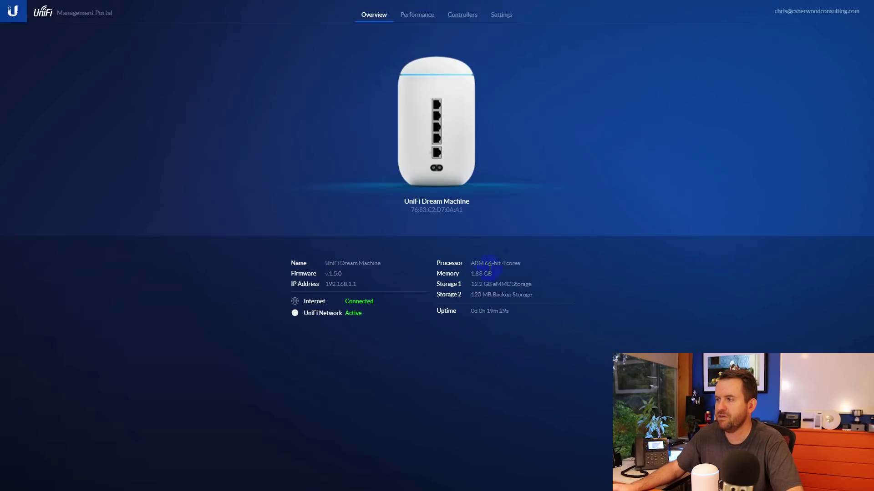
click(423, 19)
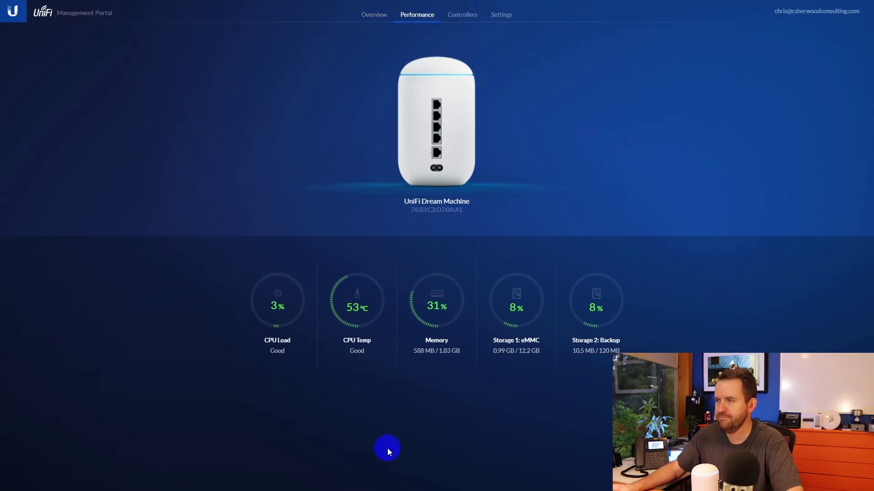
click(469, 16)
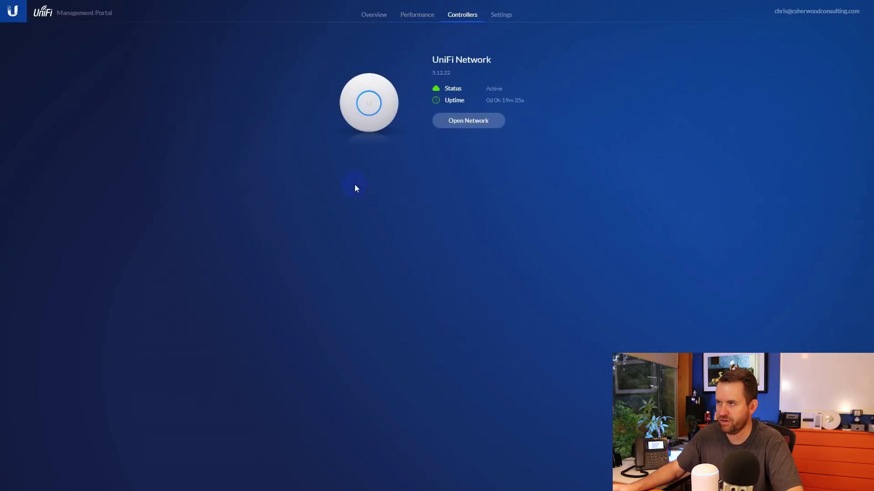
triple_click(446, 73)
click(445, 72)
double_click(441, 72)
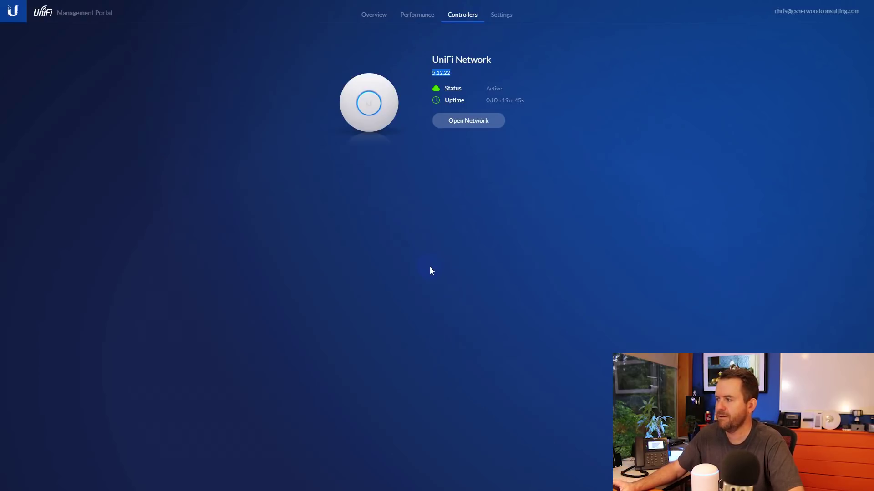
click(463, 274)
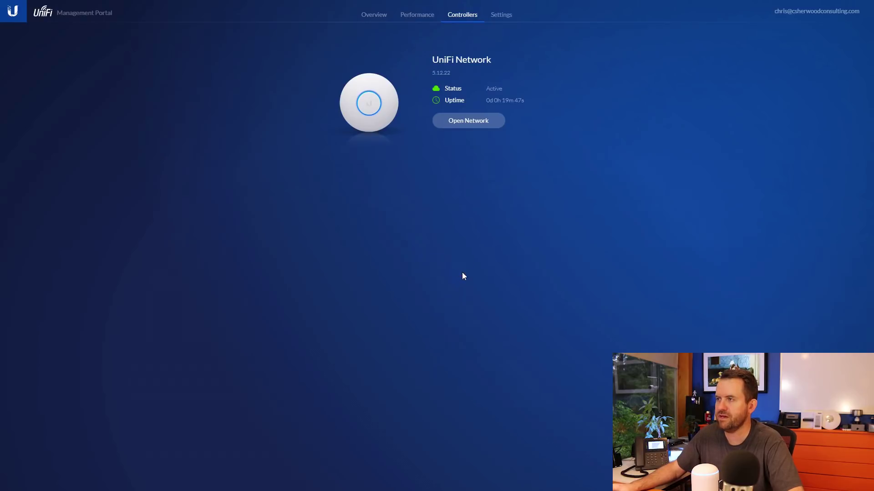
- Open Settings and look over the General and factory reset/reboot sections
click(501, 16)
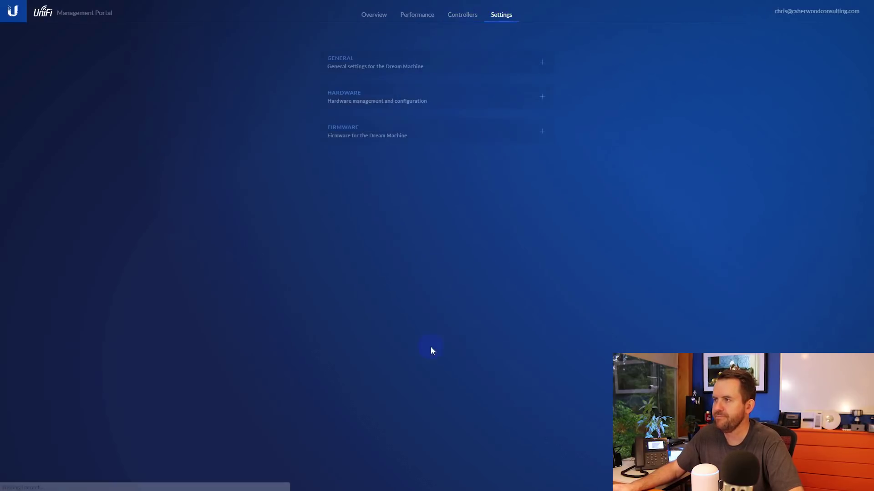
click(542, 65)
click(279, 172)
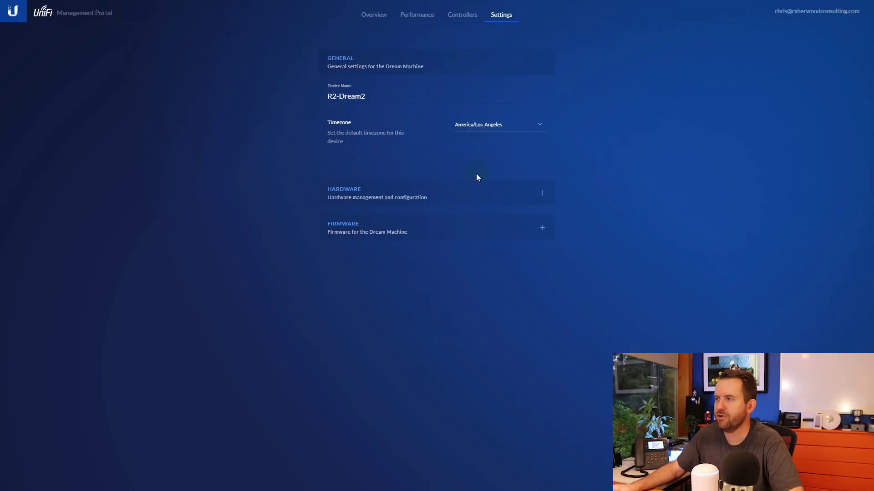
click(543, 195)
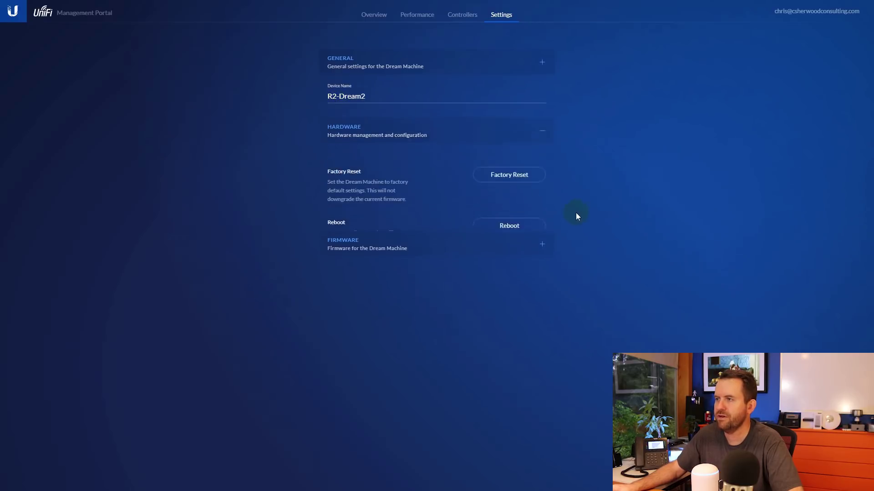
click(567, 170)
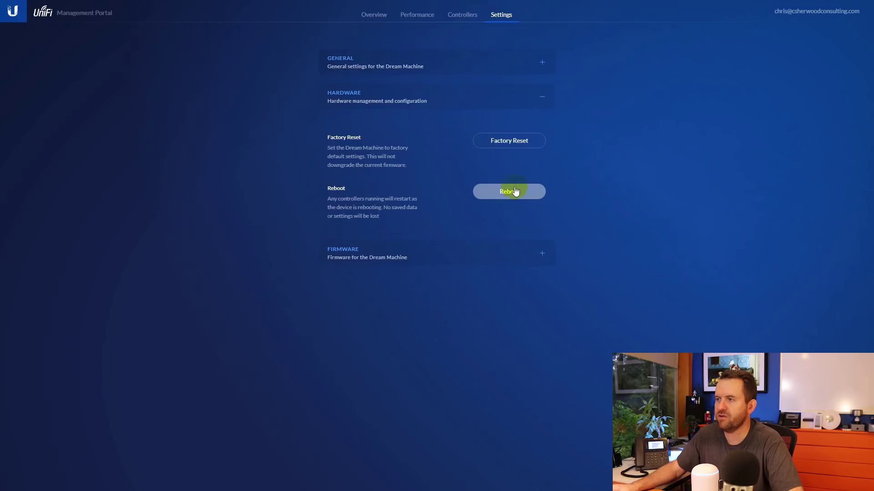
- Expand Firmware to review v1.5.0, keeping the update frequency at Daily
click(542, 256)
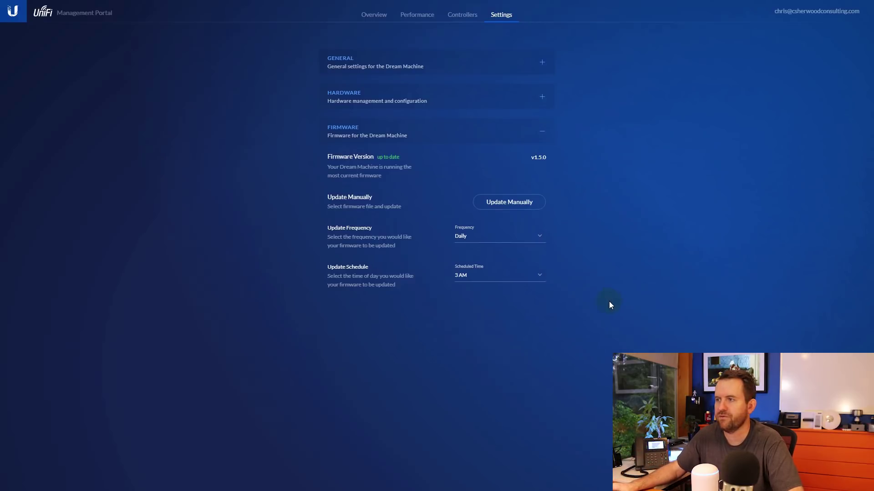
click(539, 237)
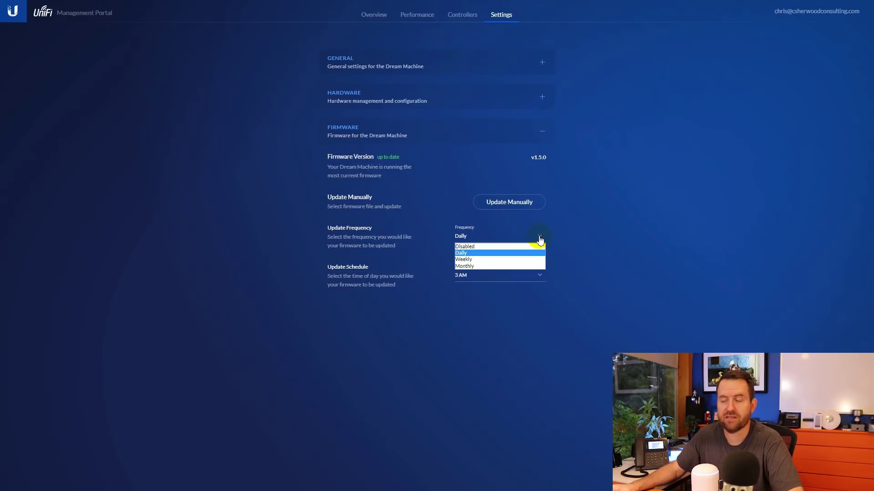
click(540, 240)
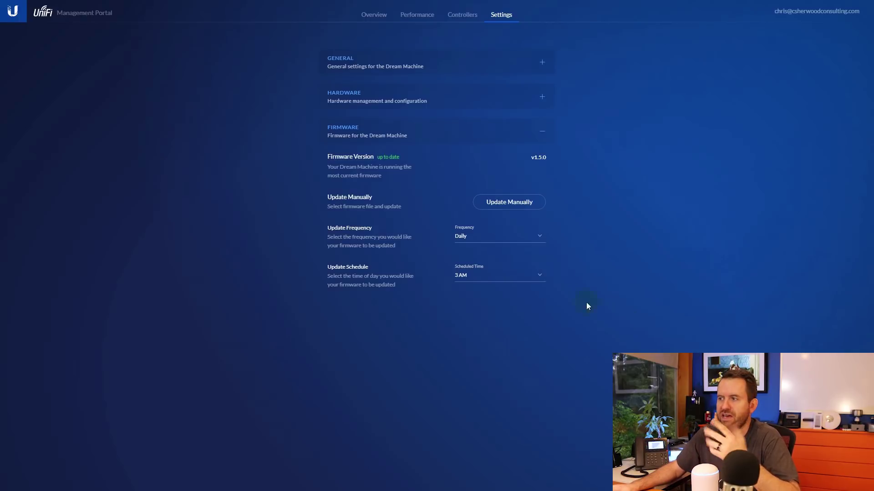
click(539, 239)
click(540, 239)
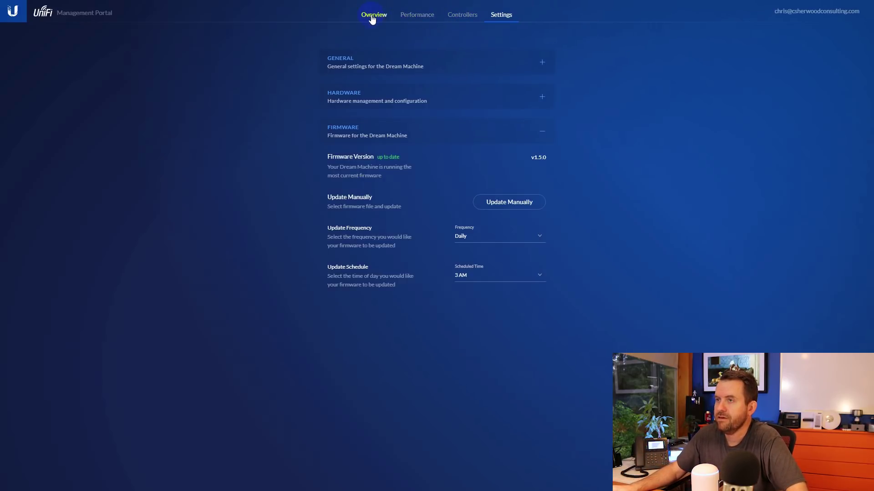
- Open UniFi Network from Controllers and proceed past the certificate warning to 192.168.1.1
click(463, 15)
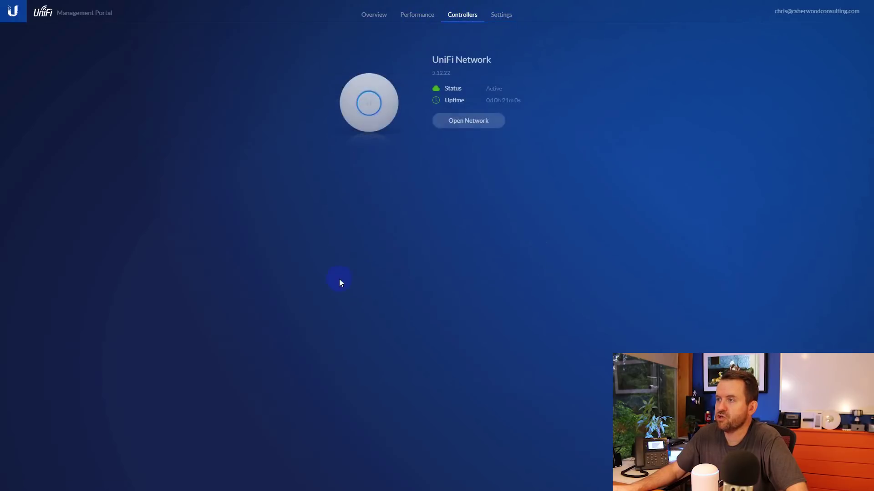
click(467, 123)
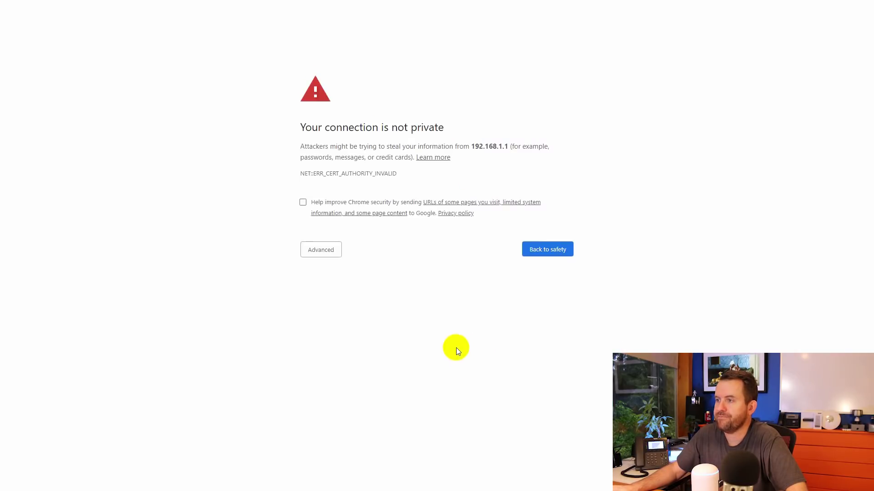
click(324, 251)
click(327, 320)
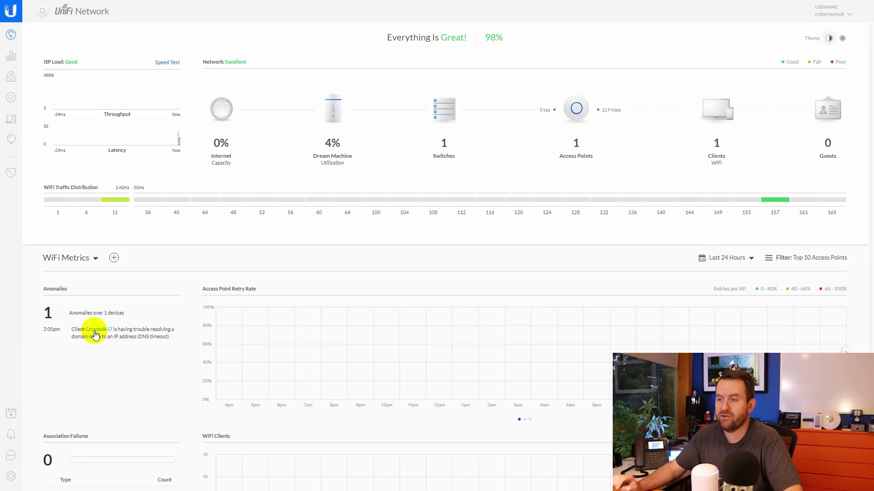
- Open Crosstalk-I7's client details, then briefly load Slashdot in a new tab and close it
click(140, 337)
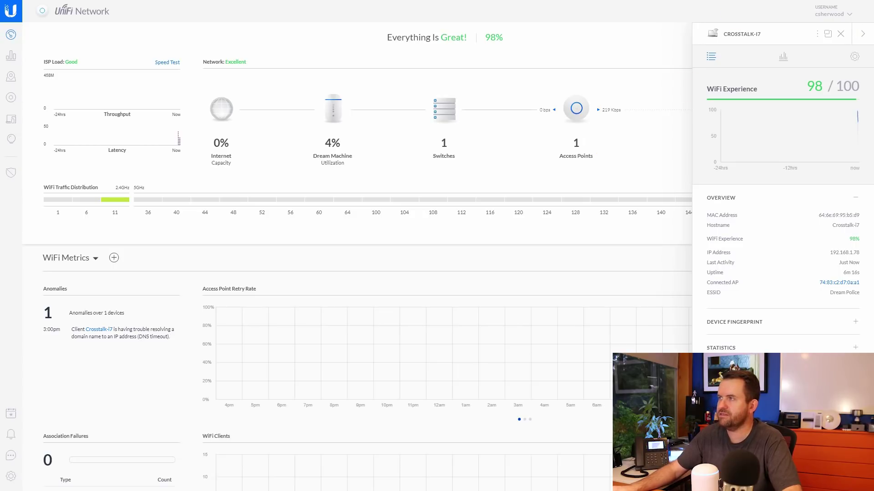
key(ctrl+t)
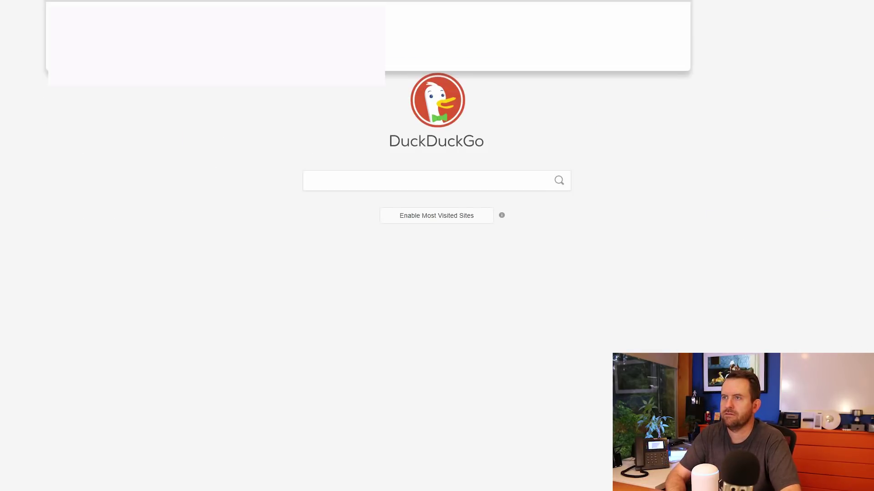
key(Return)
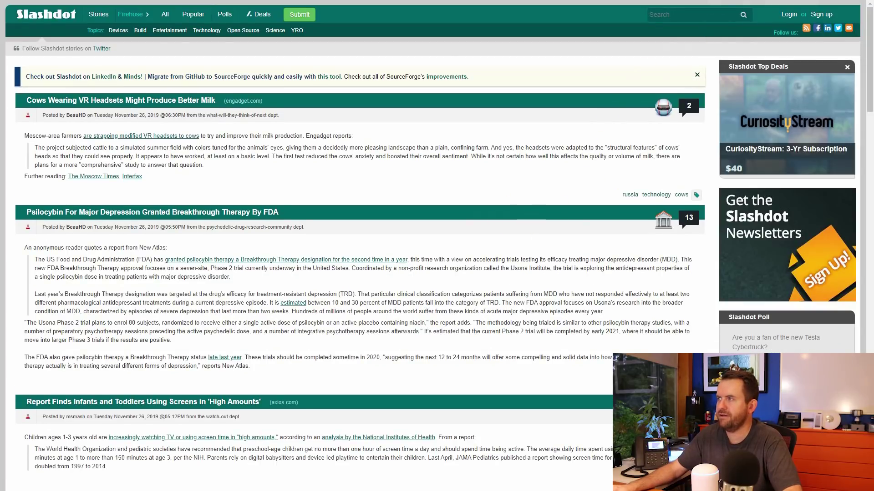
key(ctrl+w)
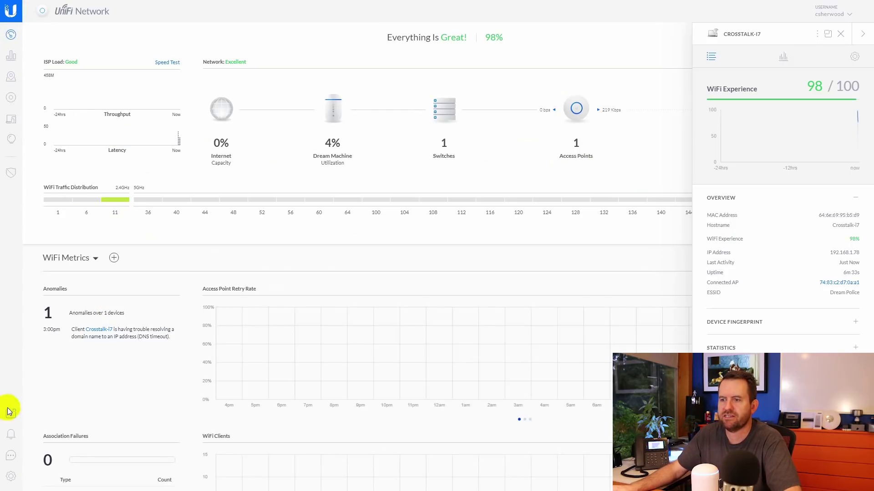
- Close the client panel, try the new settings layout, then return to Classic Mode
click(11, 476)
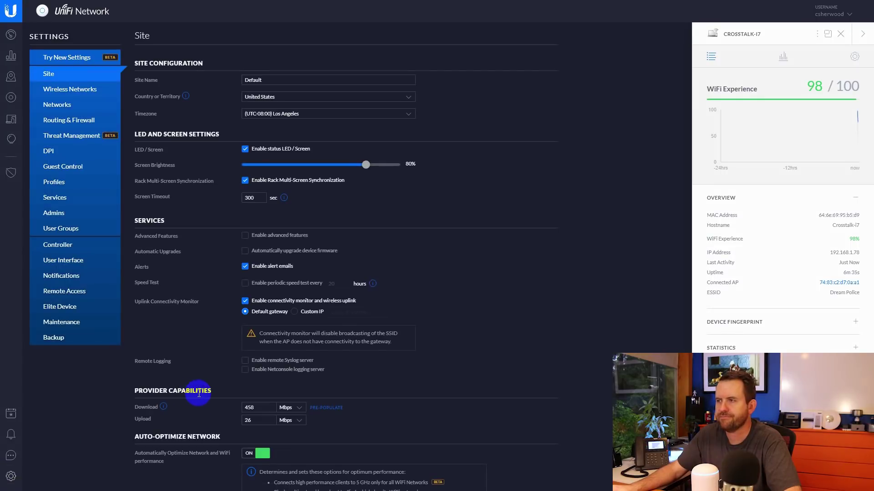
click(841, 36)
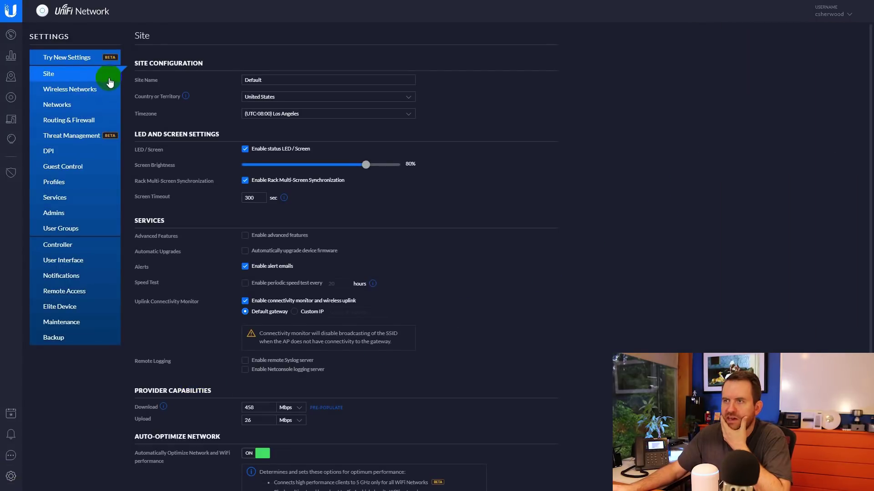
click(62, 61)
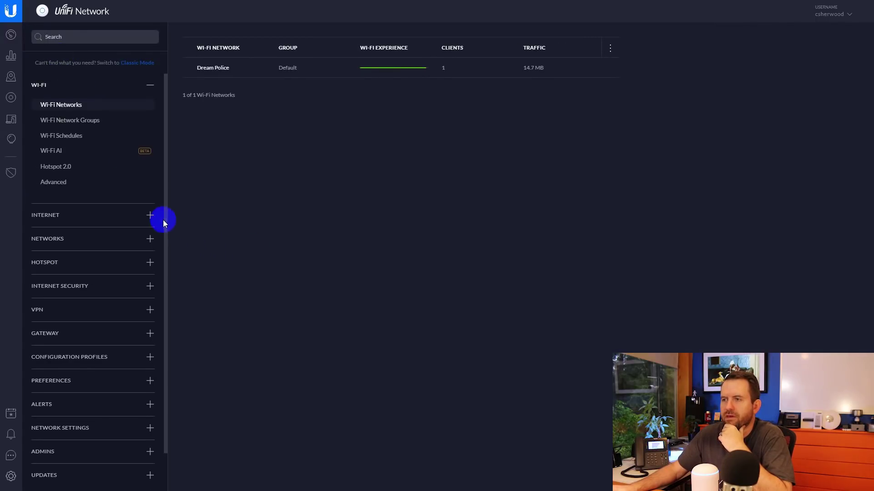
click(45, 216)
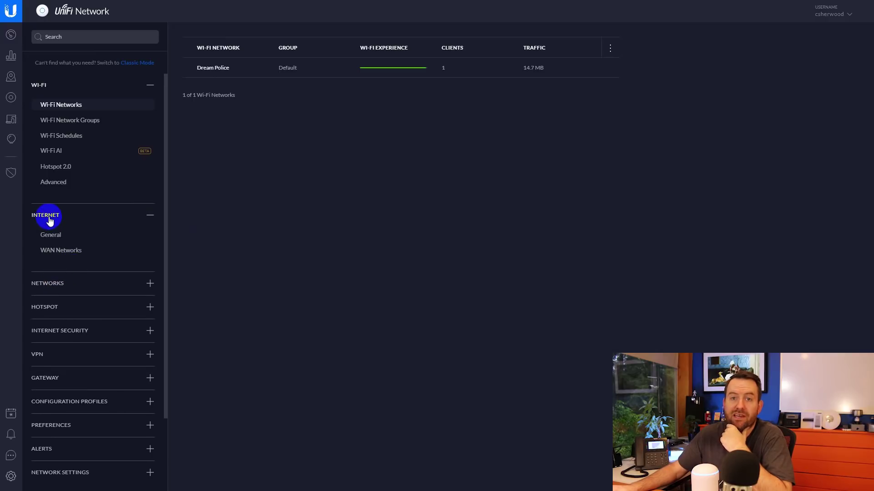
click(50, 221)
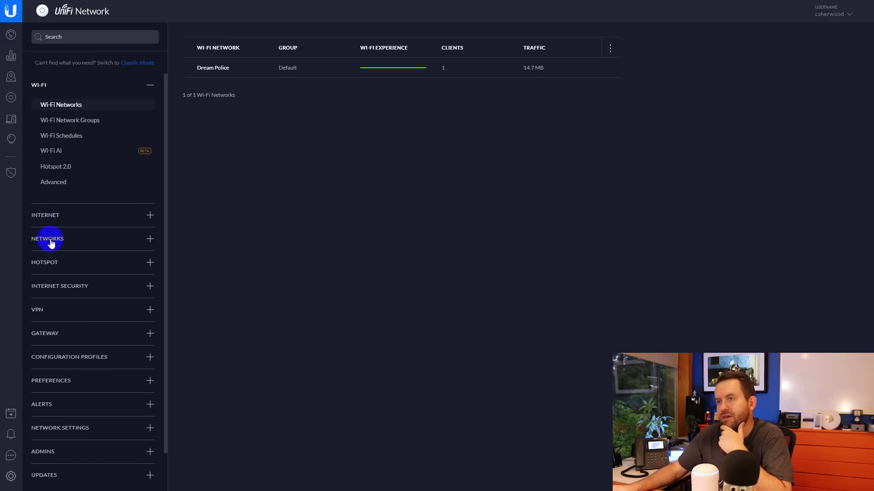
click(129, 62)
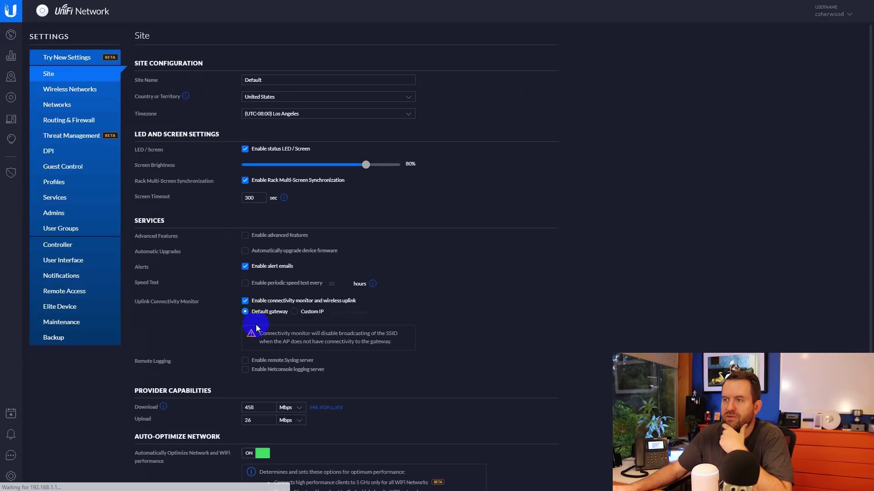
- Review the DPI settings, then open Controller settings showing version 5.12.22
click(47, 152)
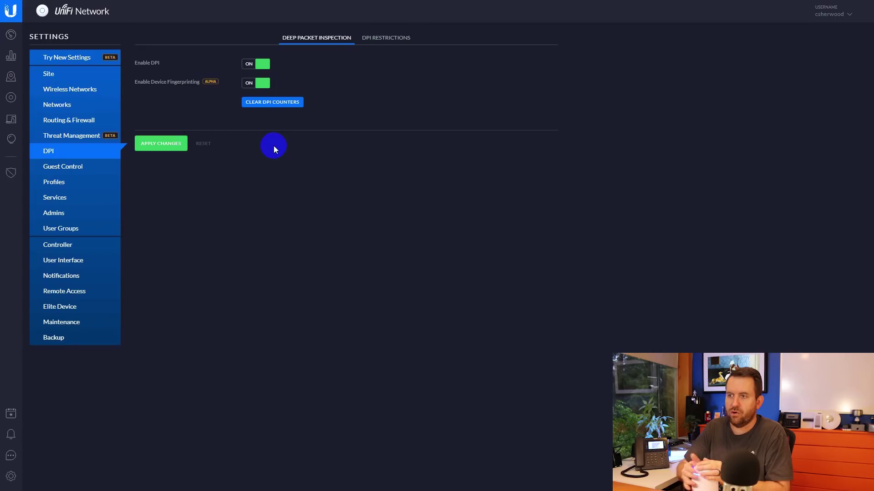
click(59, 246)
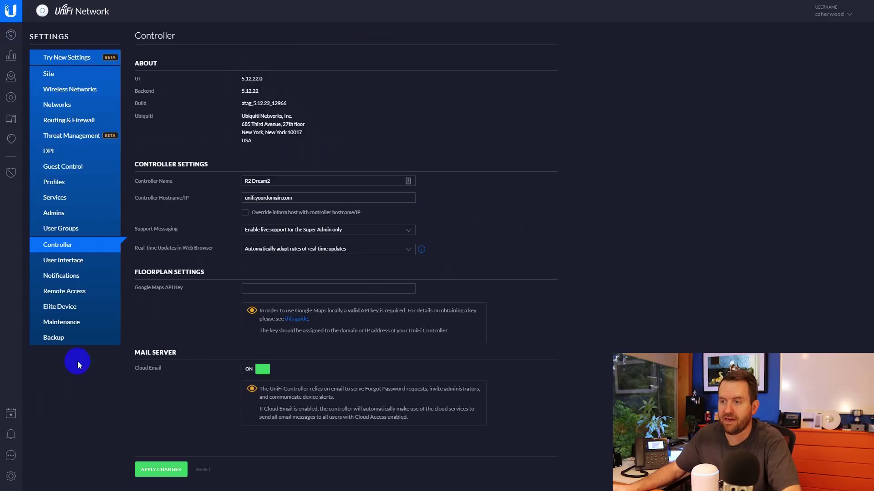
- Switch Enable Auto Backup on in the Backup settings
click(55, 340)
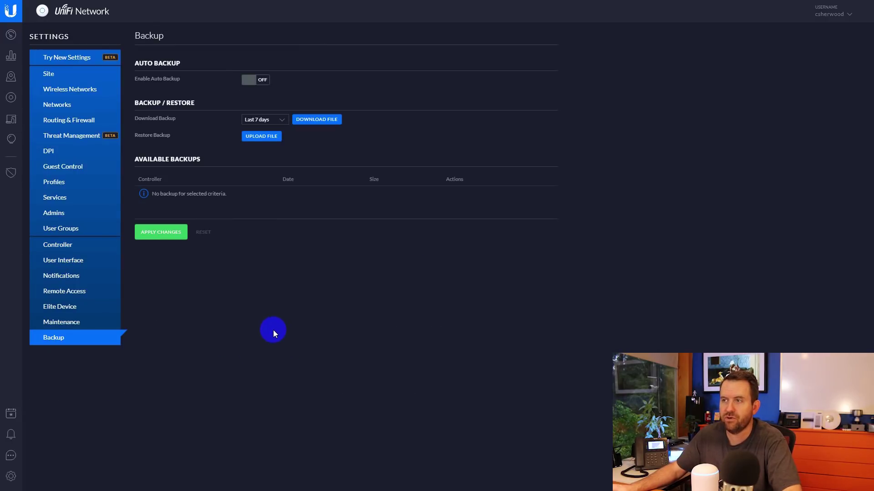
click(251, 81)
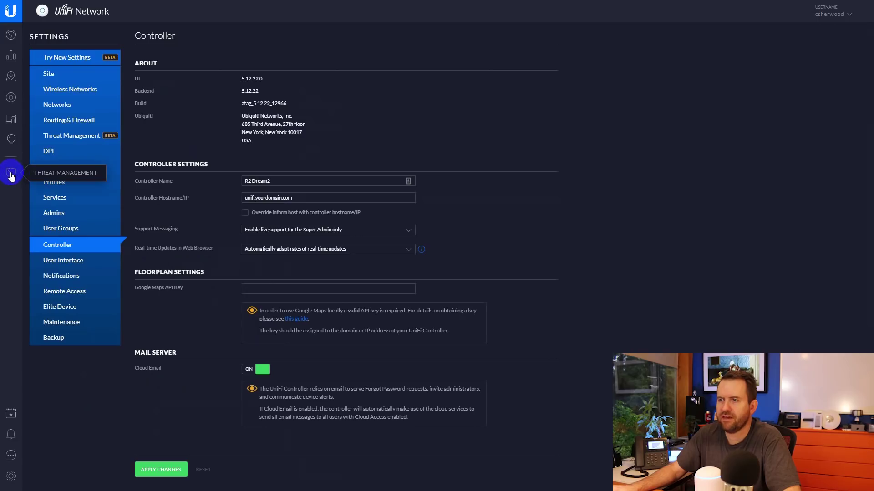
- Turn on UniFi Threat Management in the Threat Management settings and choose Intrusion Prevention System mode
click(11, 173)
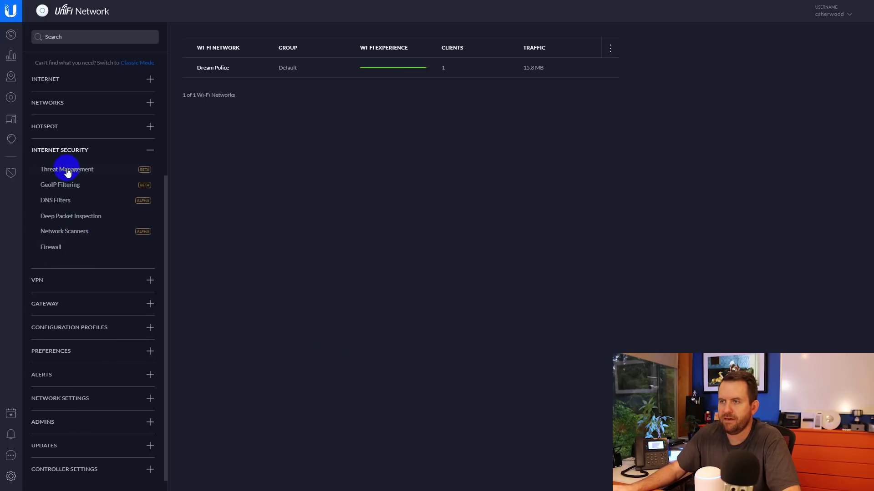
click(64, 170)
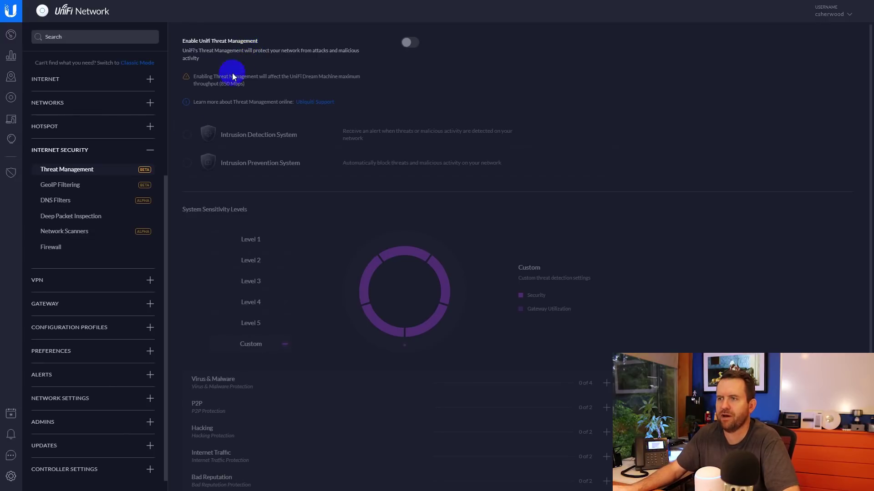
scroll(111, 244, up, 3)
scroll(112, 244, down, 3)
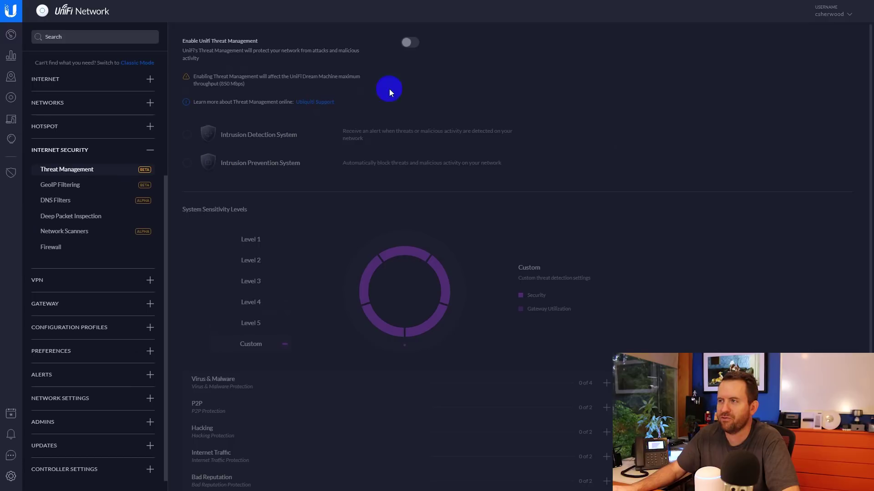
click(409, 43)
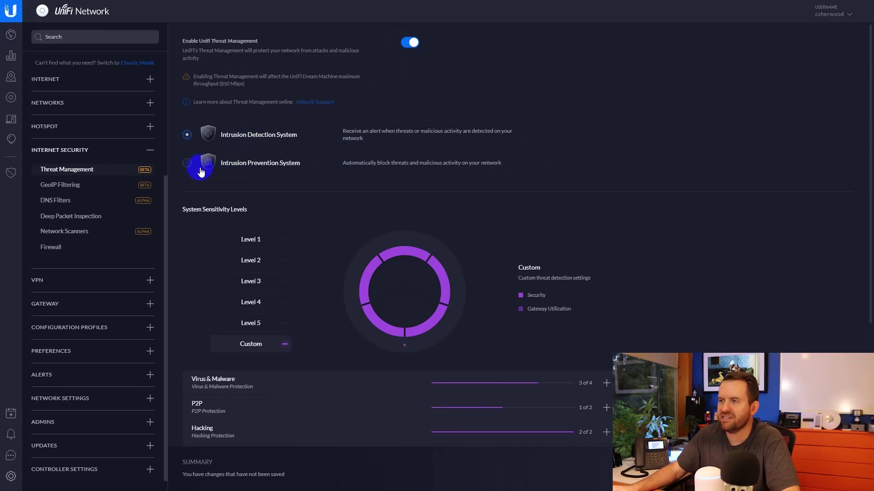
click(187, 163)
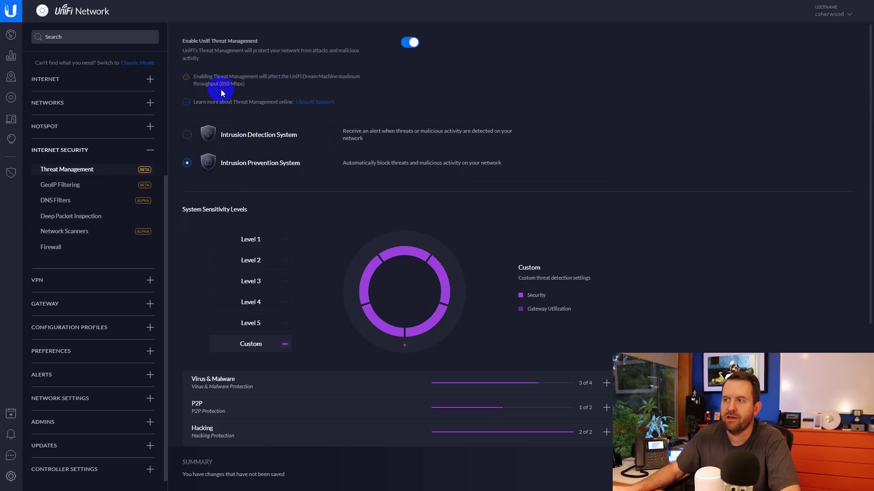
- Review the warning about the 850 Mbps throughput limit, then apply the Threat Management changes
drag(221, 84, 246, 86)
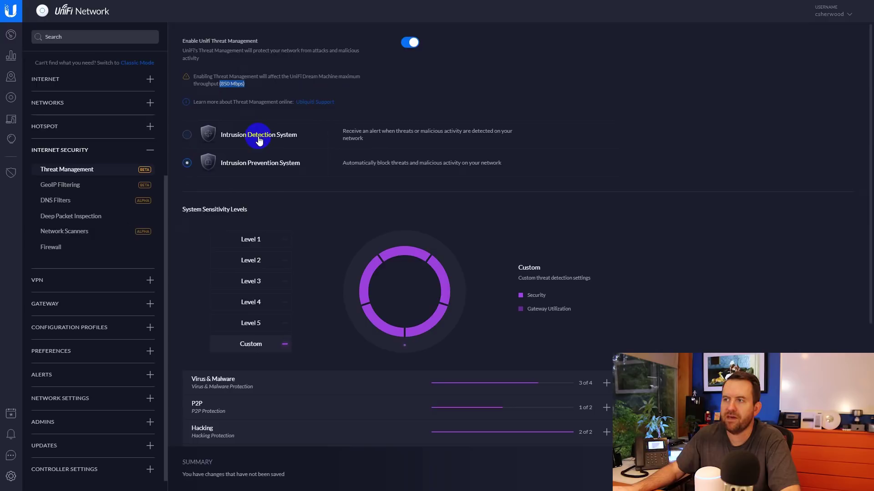
click(252, 85)
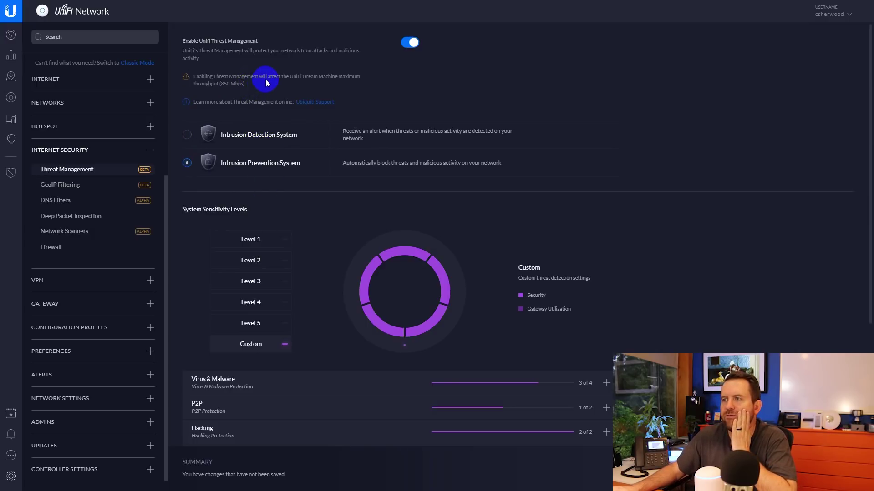
drag(275, 75, 215, 85)
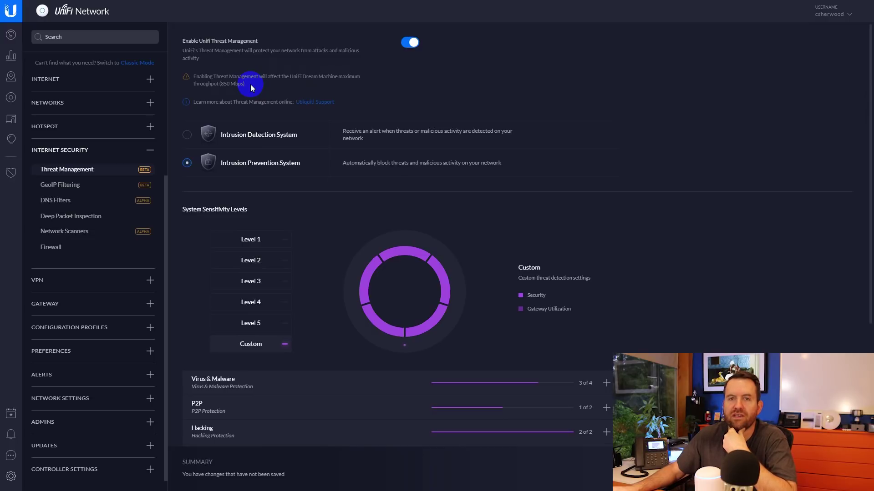
drag(250, 87, 220, 85)
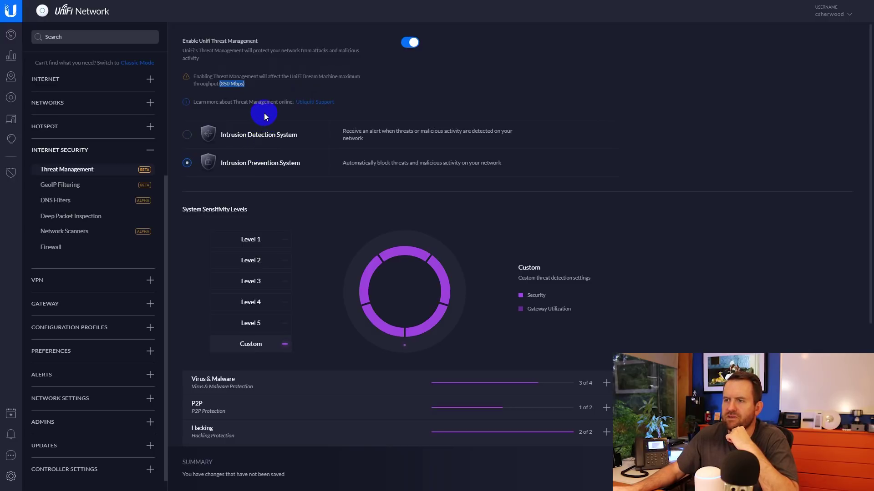
click(199, 156)
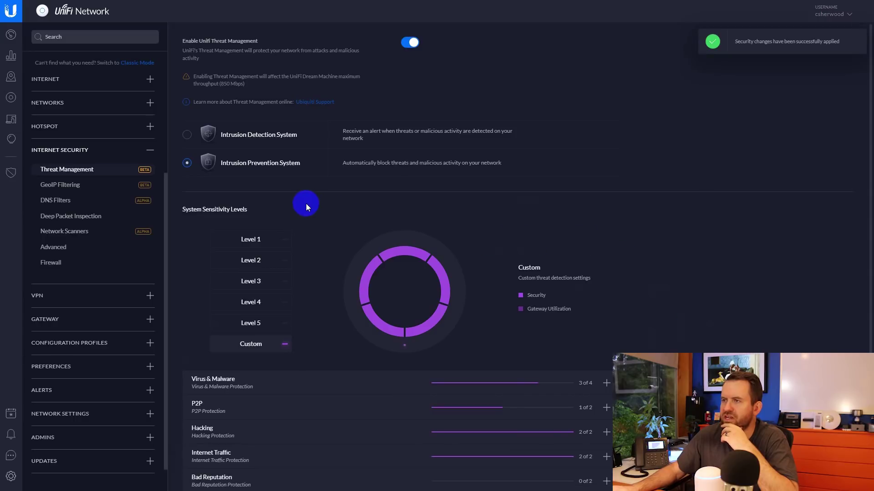
scroll(103, 291, up, 3)
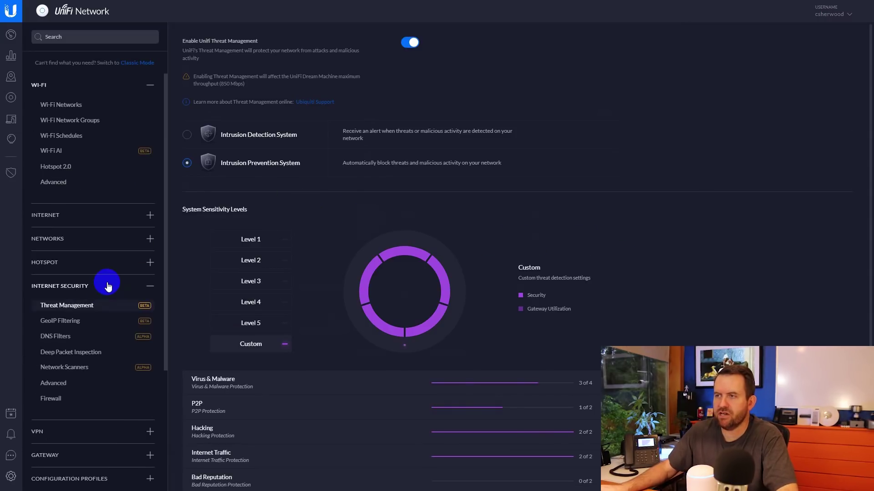